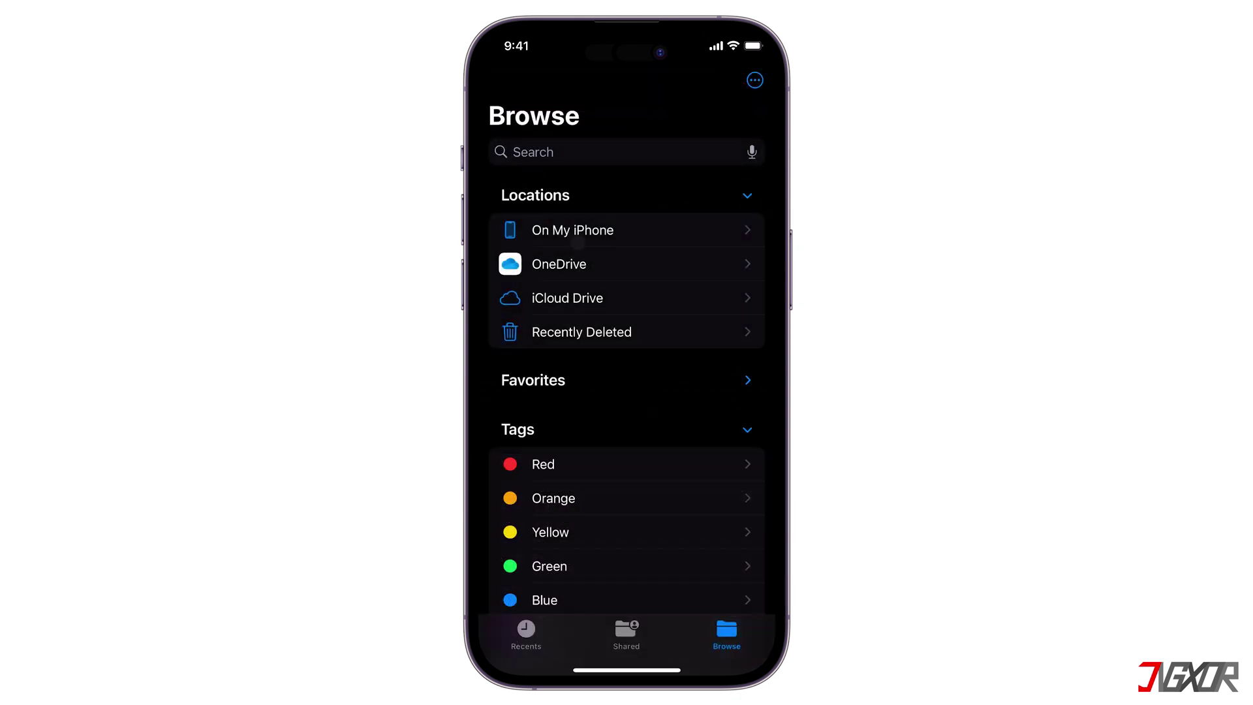
Browse On My iPhone > Downloads in Files to view the five mp3 files.
left_click(577, 238)
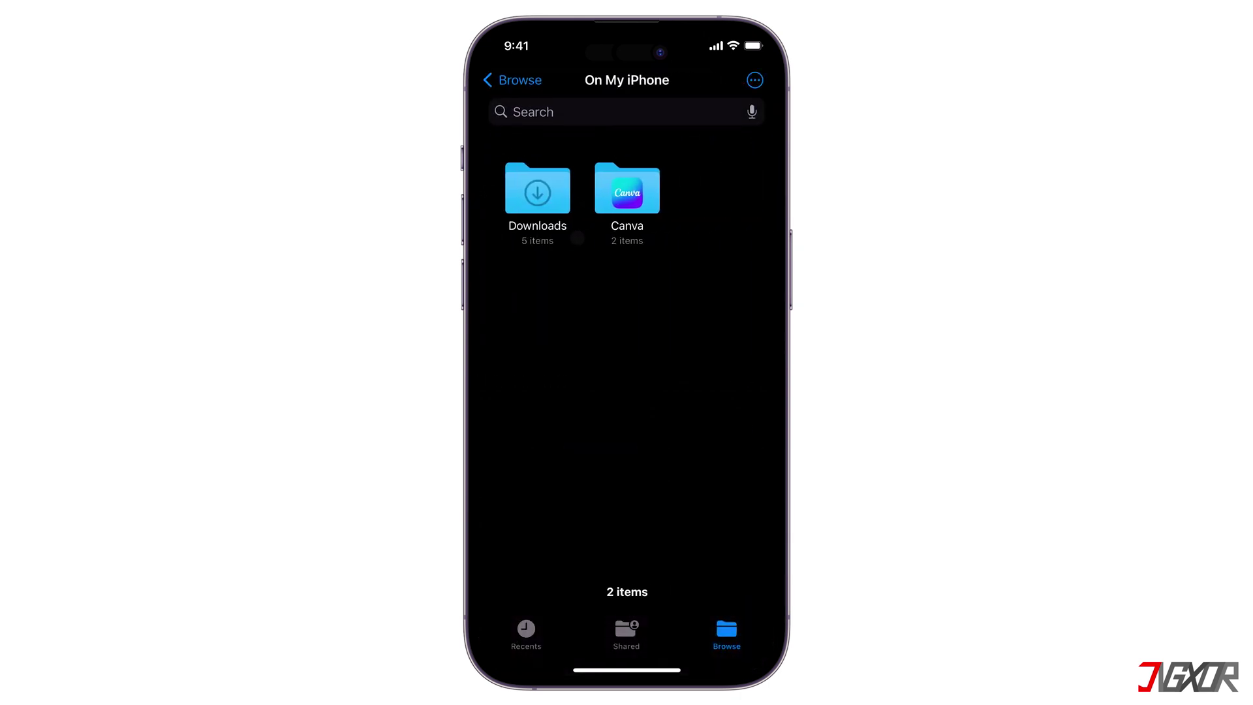
left_click(548, 219)
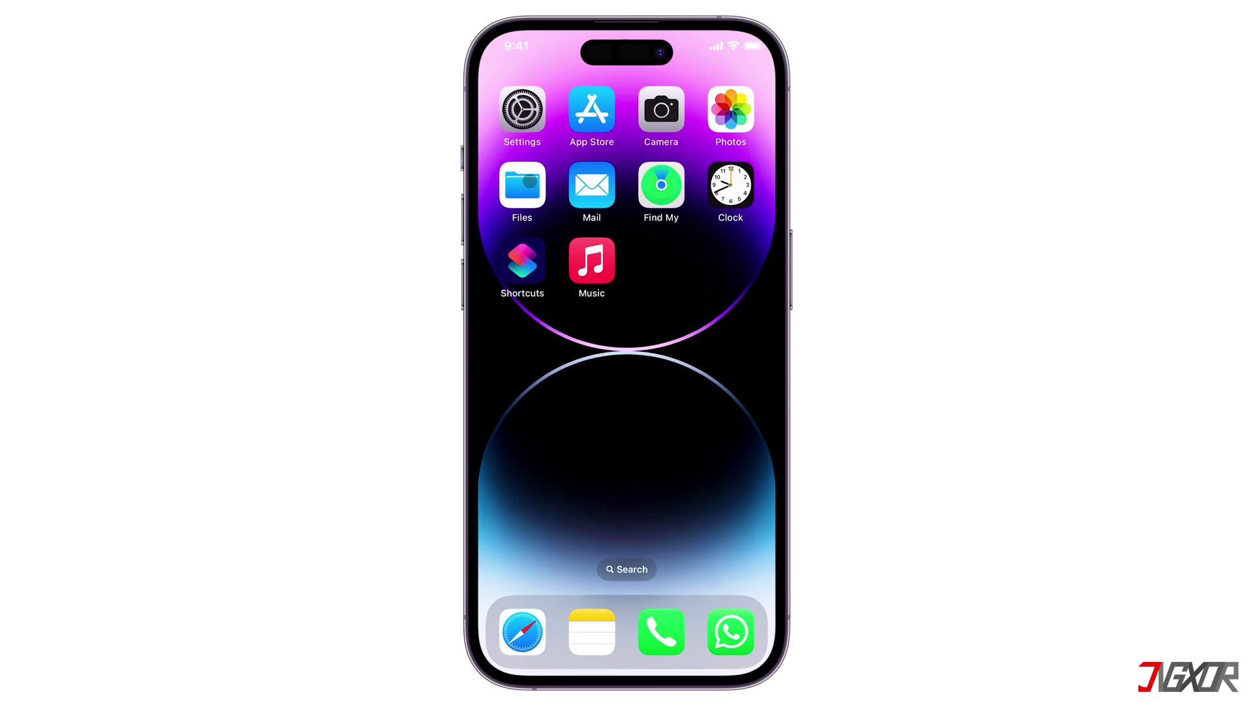
Open the On My iPhone Downloads folder in Files.
left_click(523, 185)
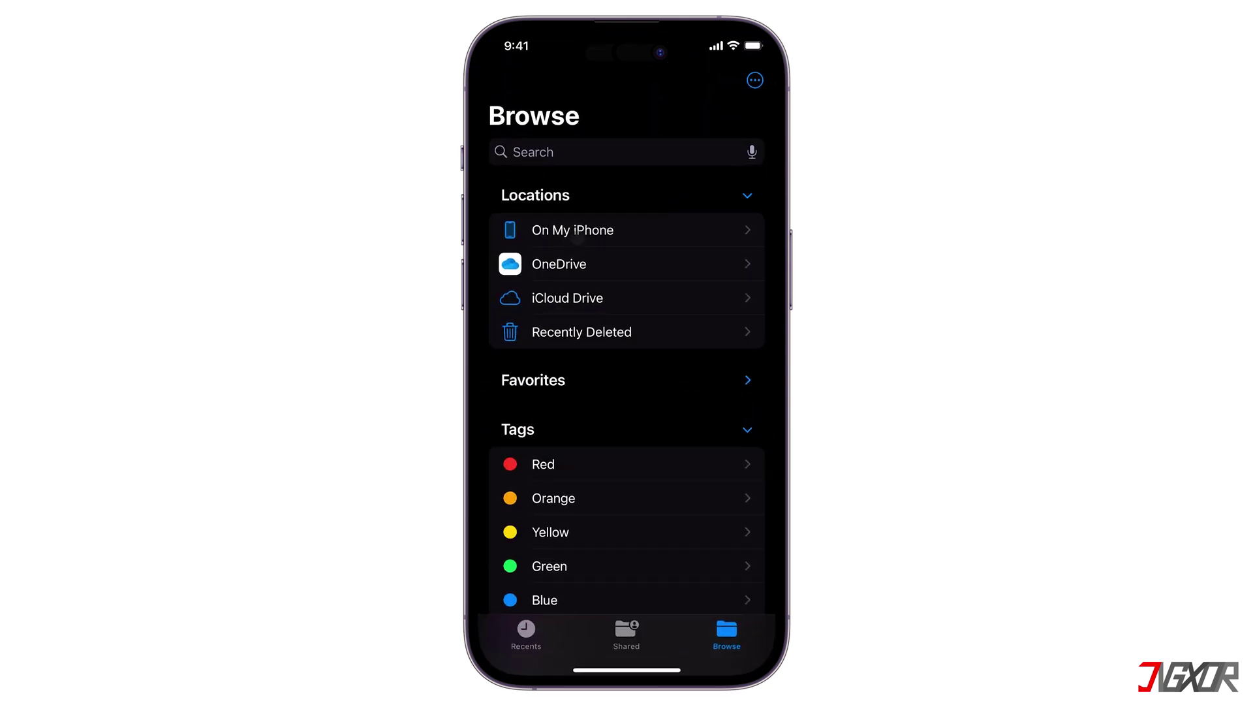
left_click(577, 232)
left_click(561, 227)
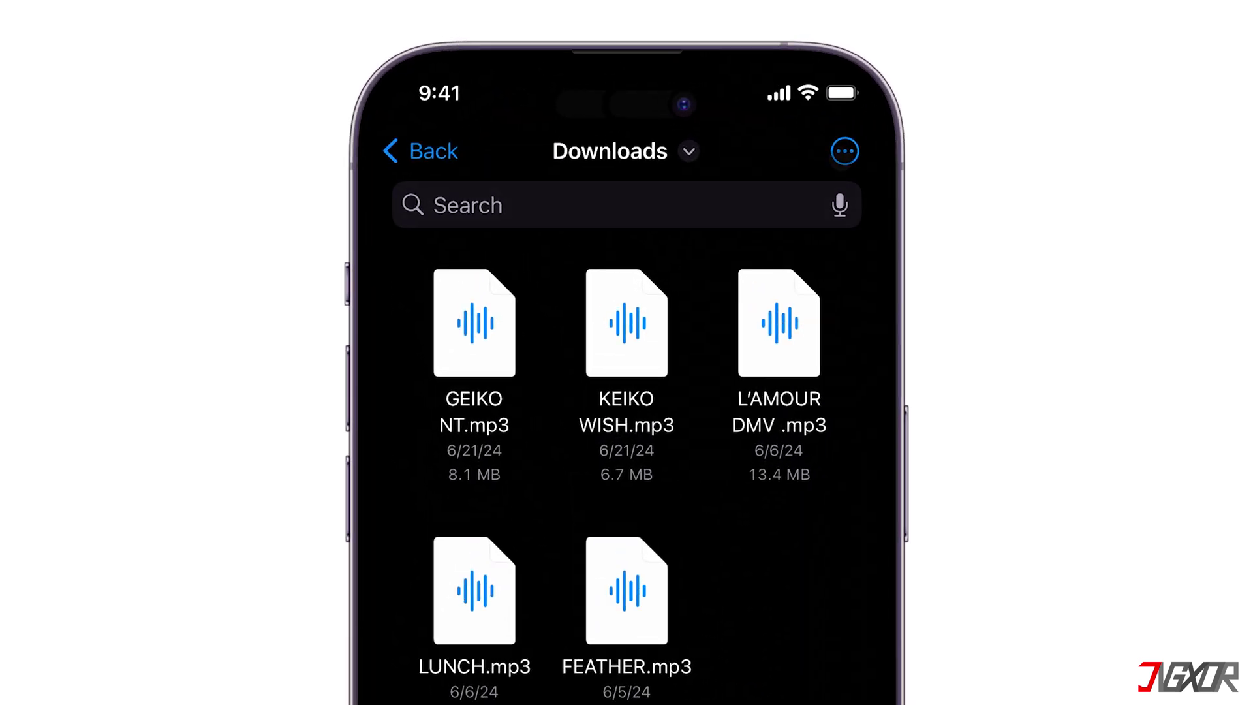
Select all five mp3 files, GEIKO NT and the other four, and copy them to iCloud Drive.
left_click(845, 151)
left_click(824, 207)
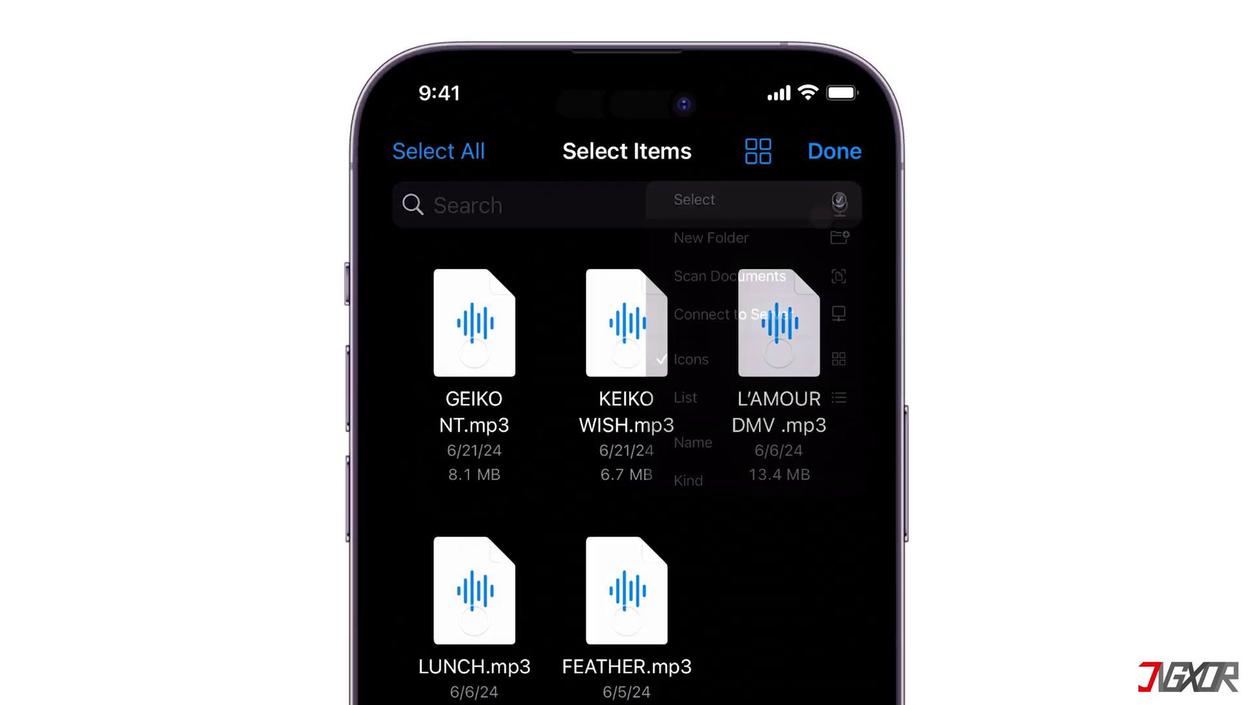
left_click(506, 360)
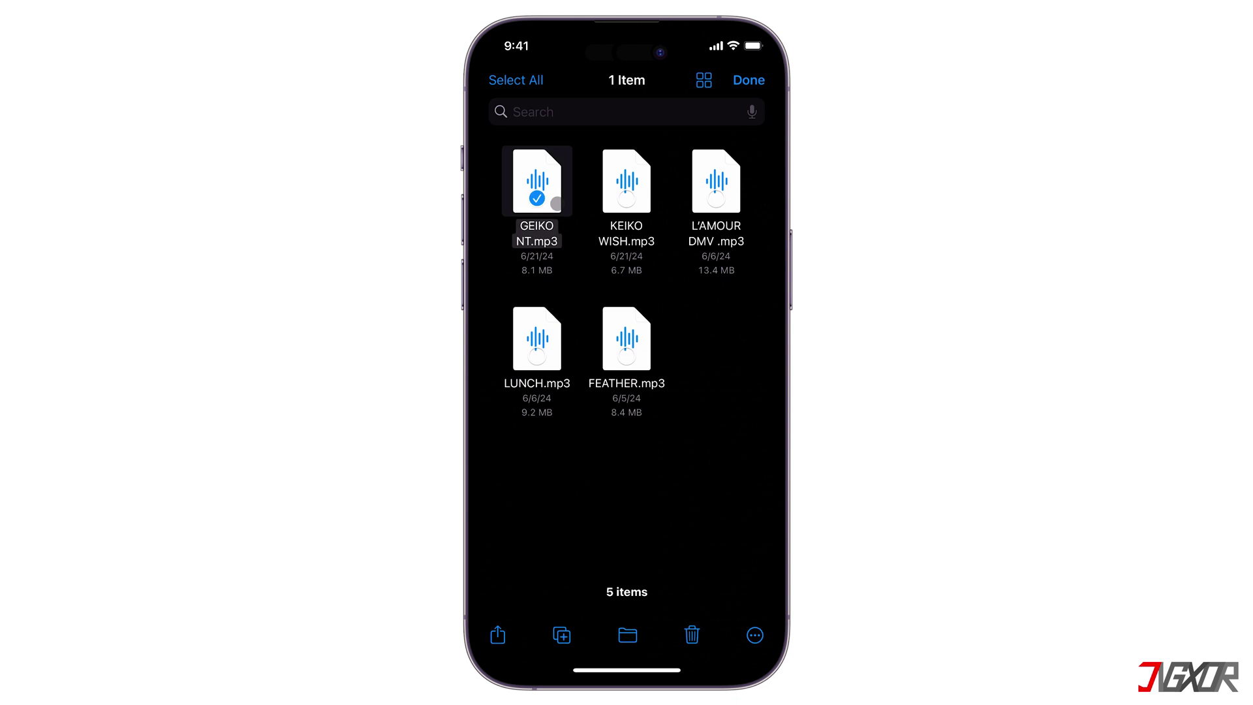
left_click_drag(555, 204, 627, 339)
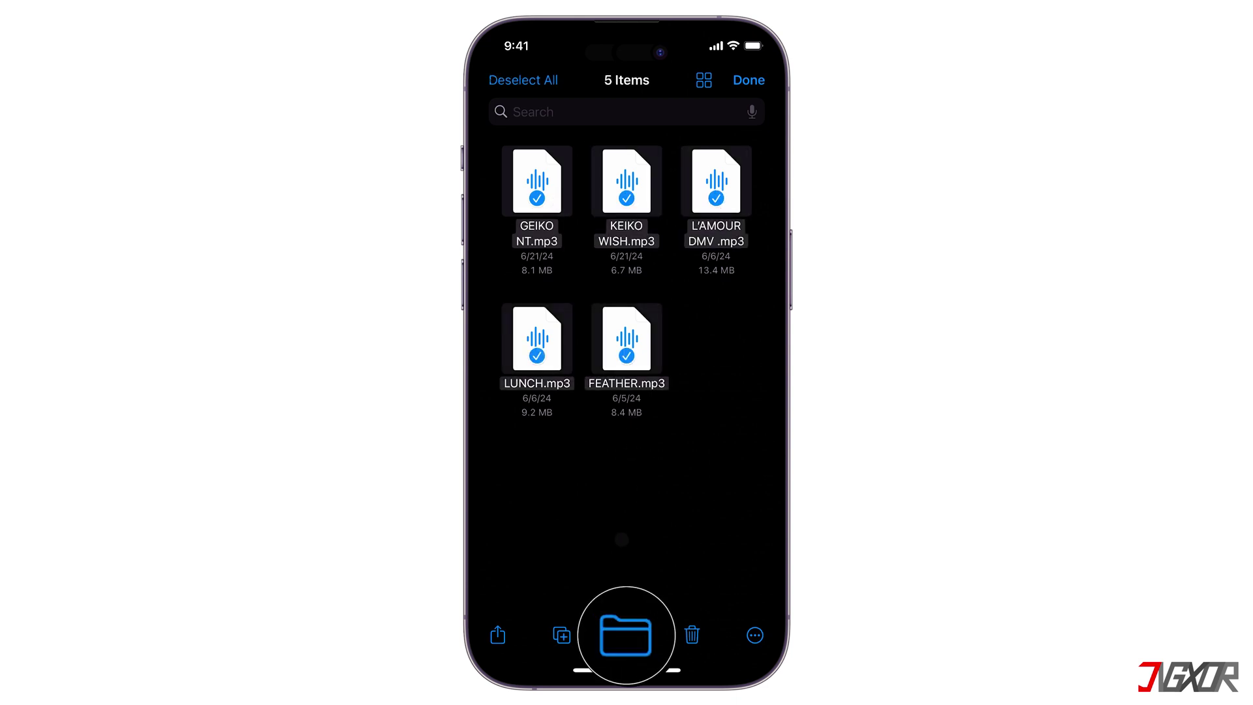
left_click(626, 635)
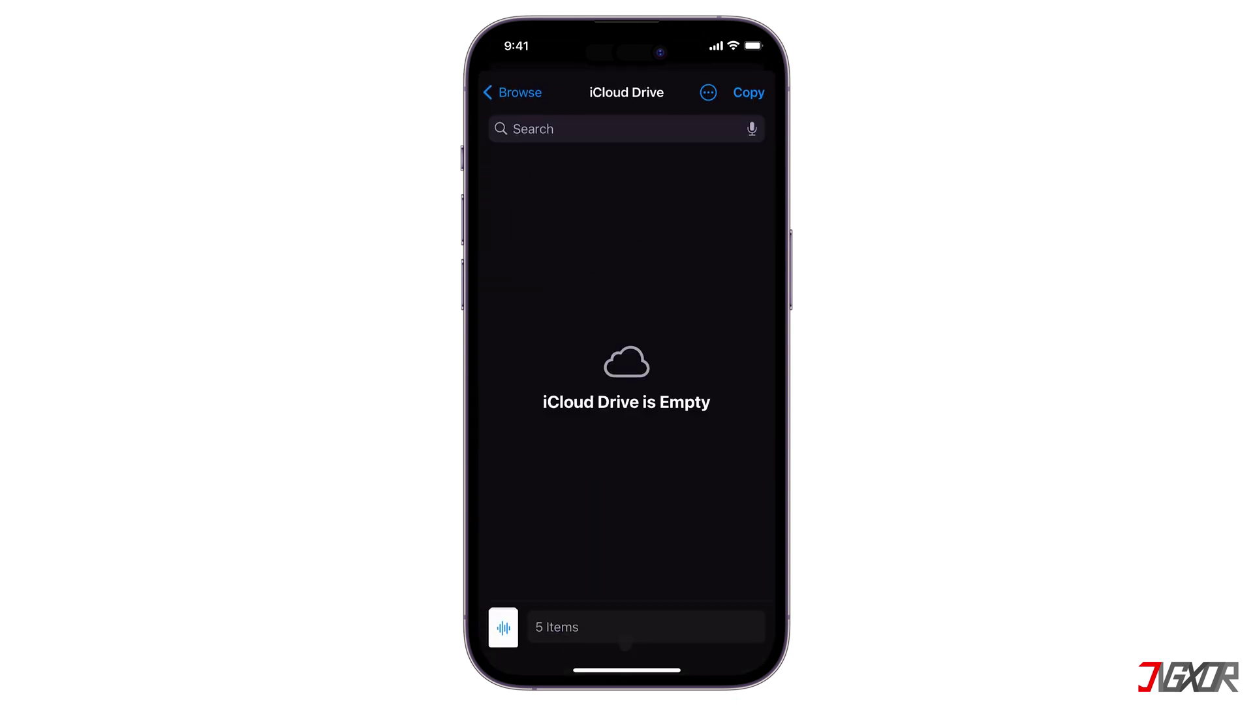
left_click(748, 93)
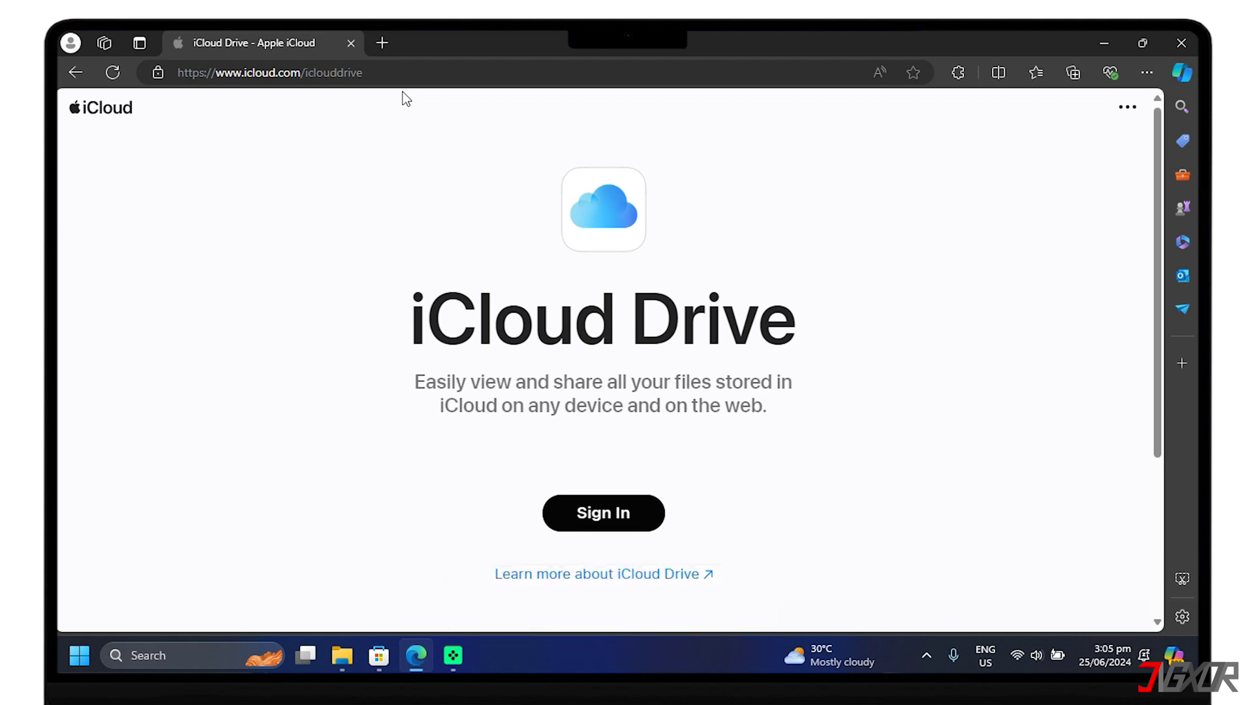
Sign in to iCloud Drive on the web and download a copy of FEATHER to the PC.
left_click(602, 509)
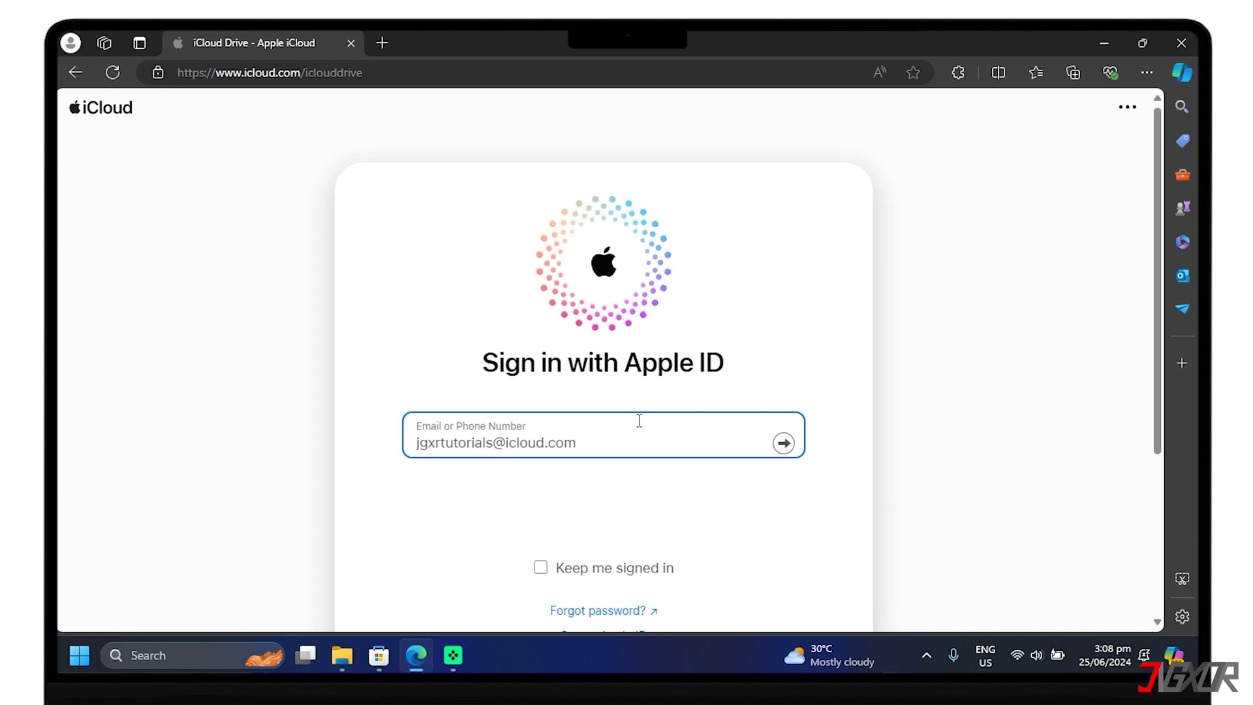
key("Return")
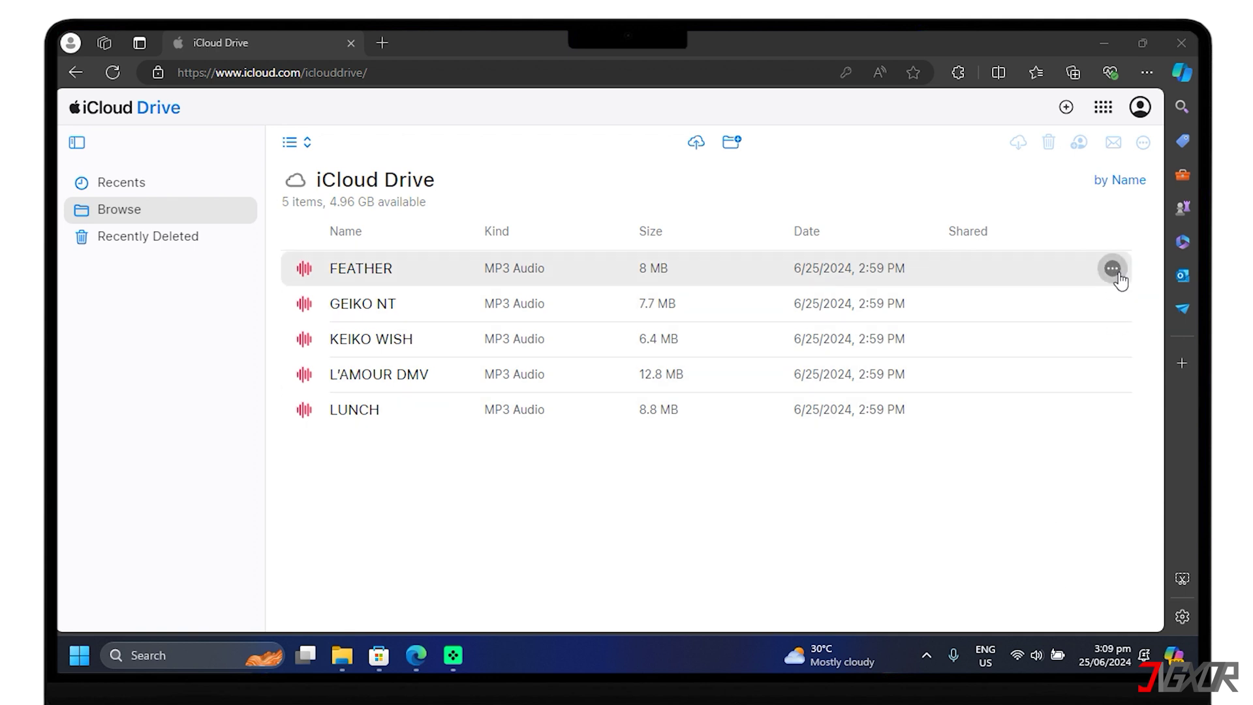
left_click(1112, 269)
left_click(1056, 340)
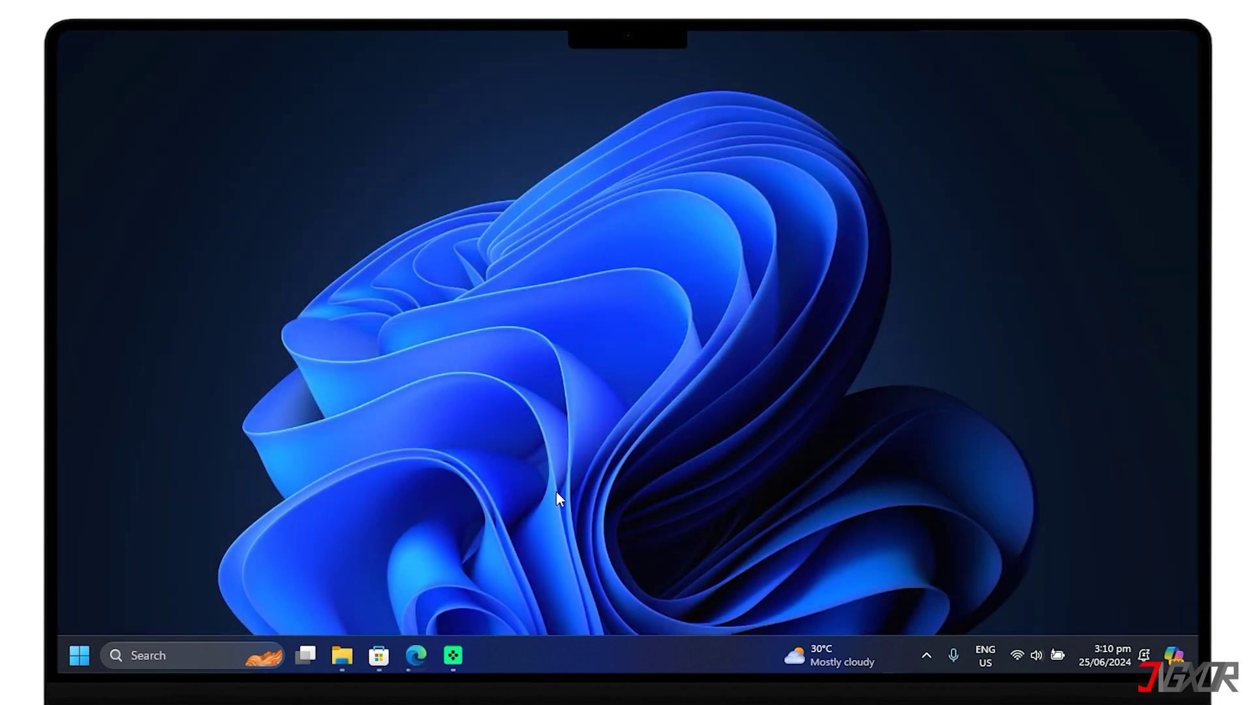
Search Microsoft Store for 'apple music' and install the Apple Music app.
left_click(382, 657)
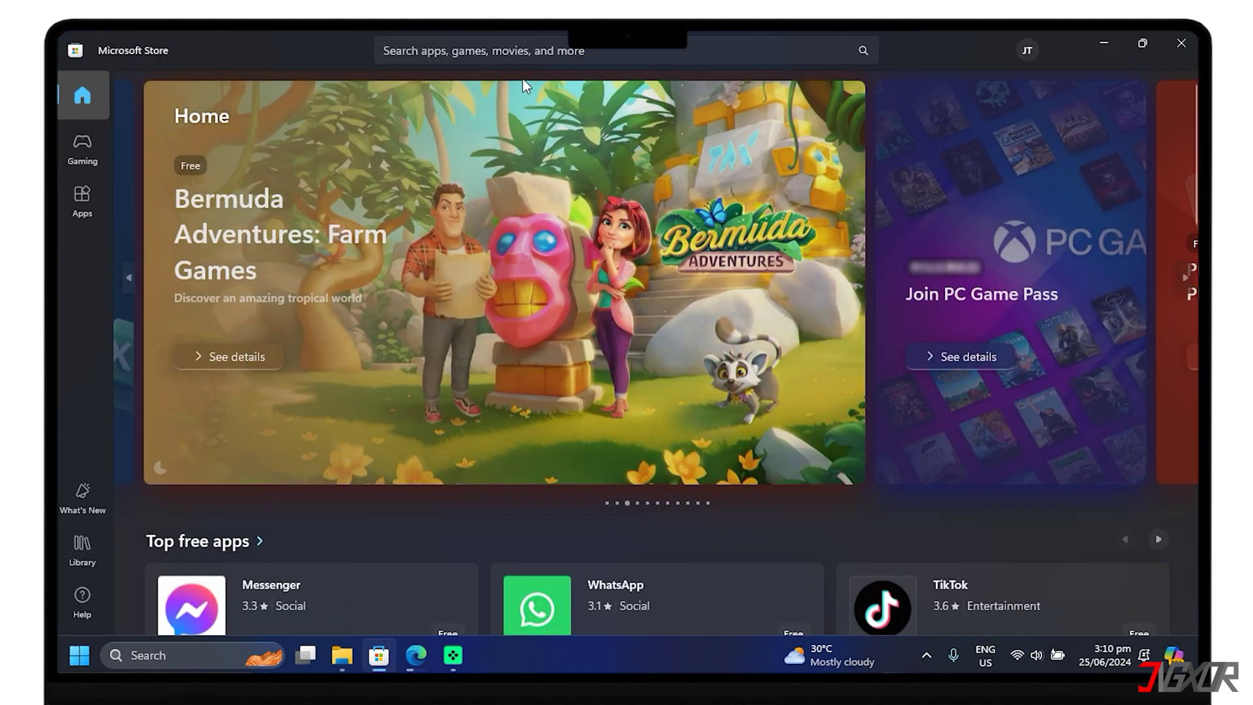
left_click(534, 57)
type("apple music")
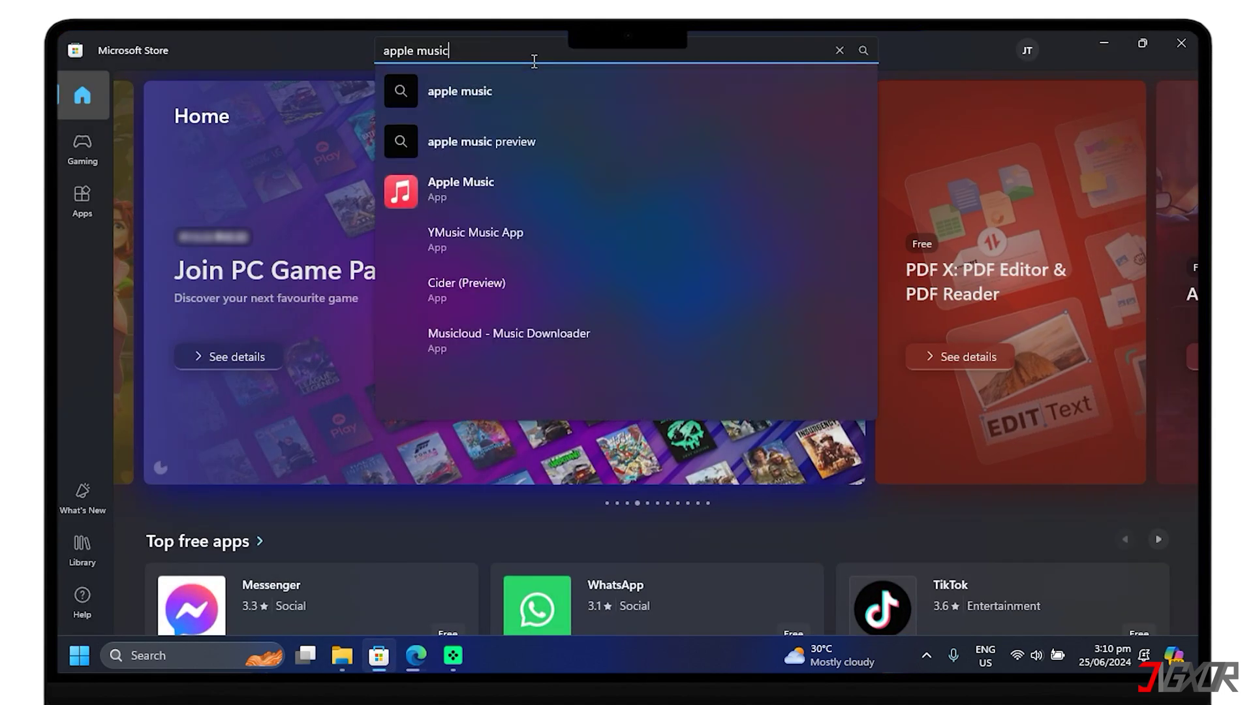
key("Return")
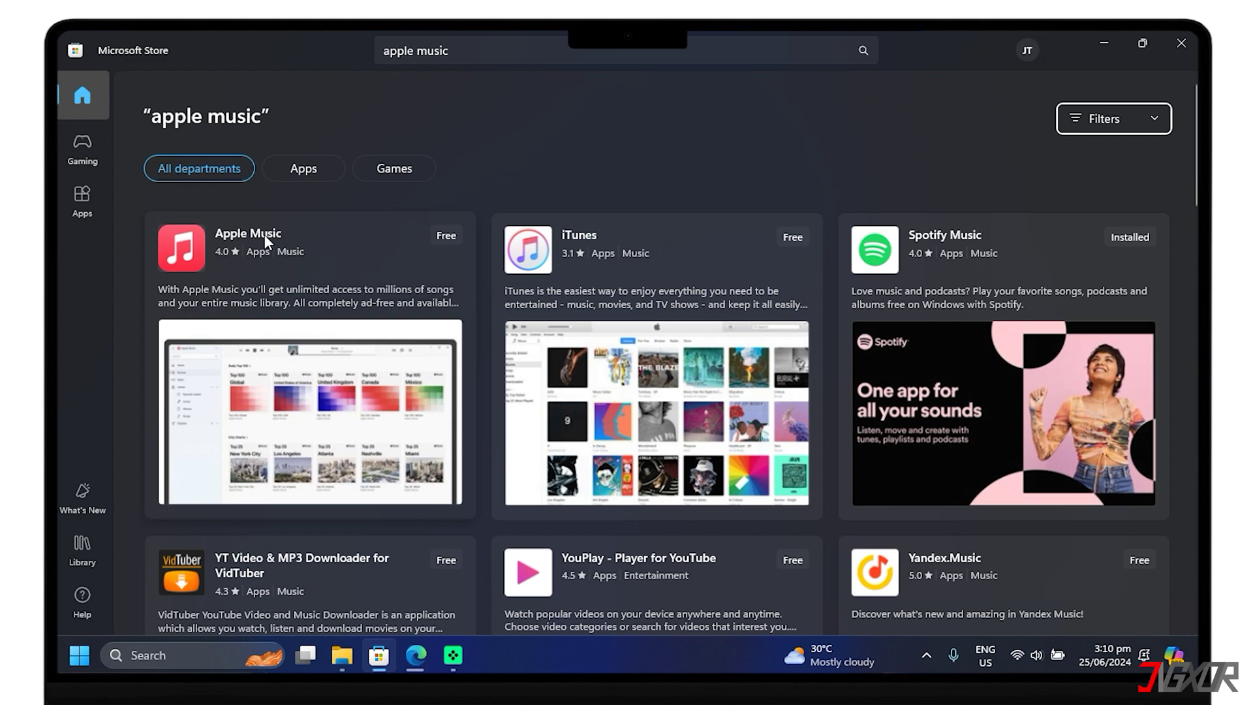
left_click(264, 234)
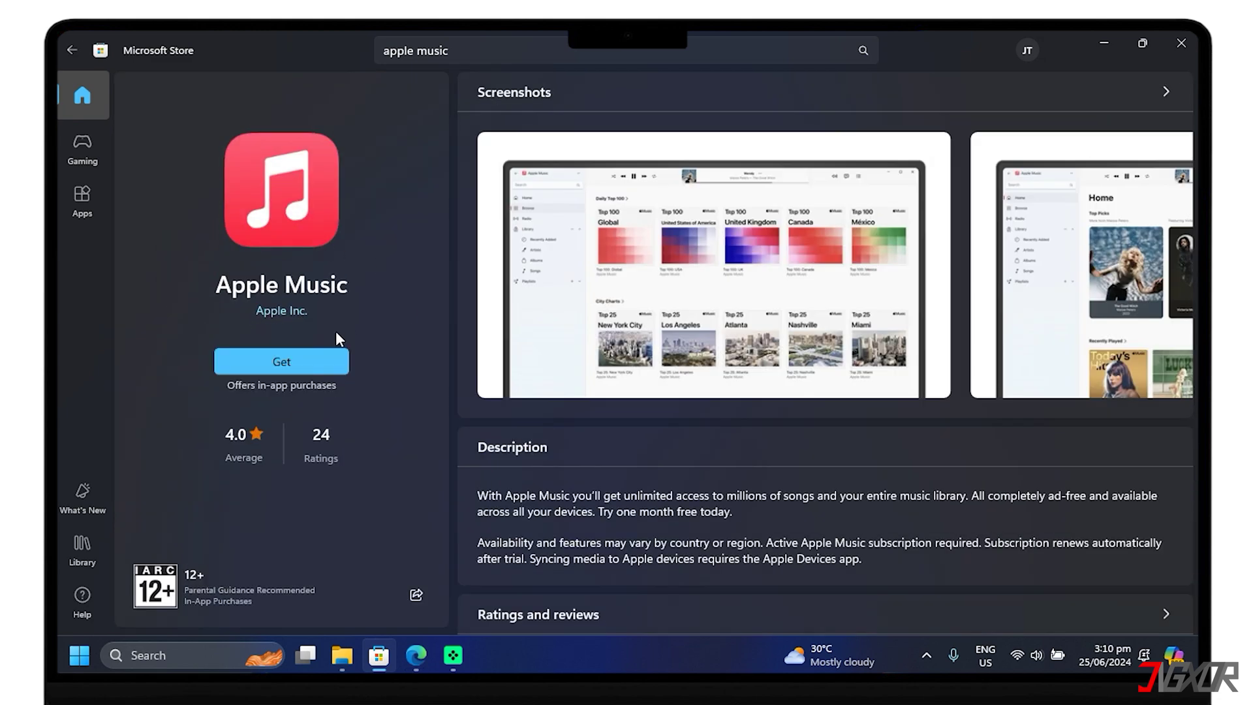
left_click(318, 362)
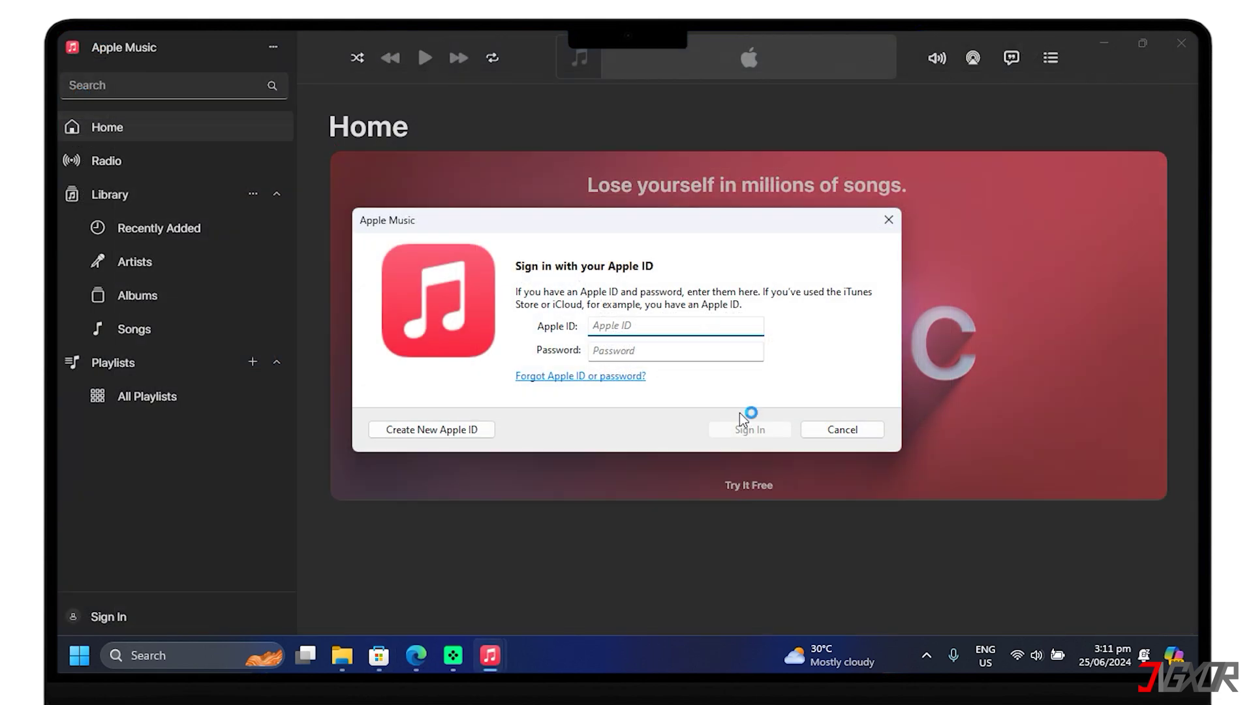
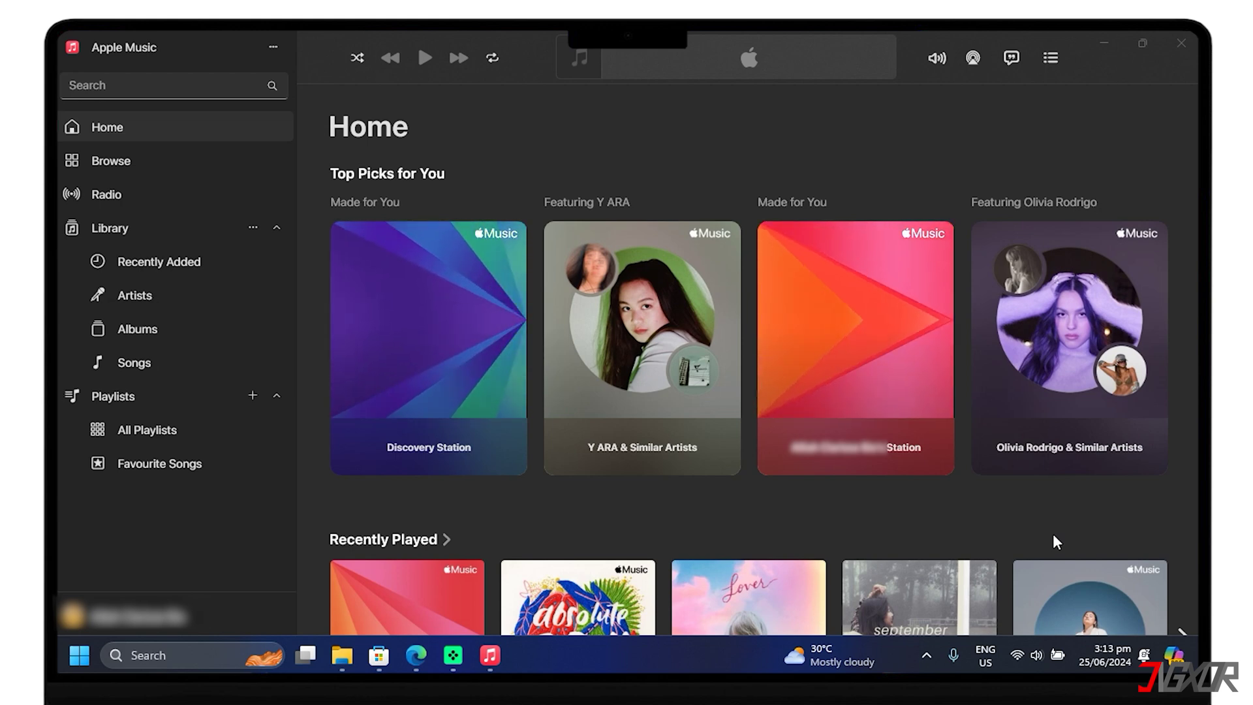
Sign in with the Apple ID e-mail and show the empty Library Songs list.
left_click(170, 227)
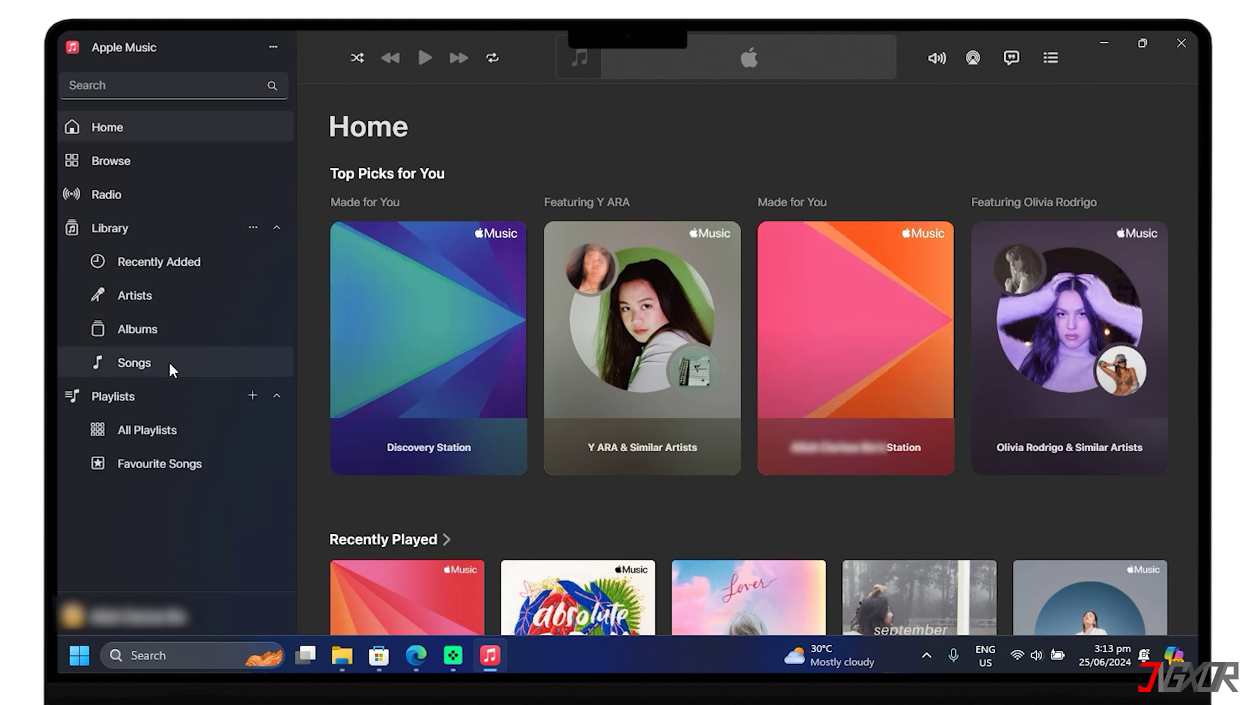
left_click(171, 364)
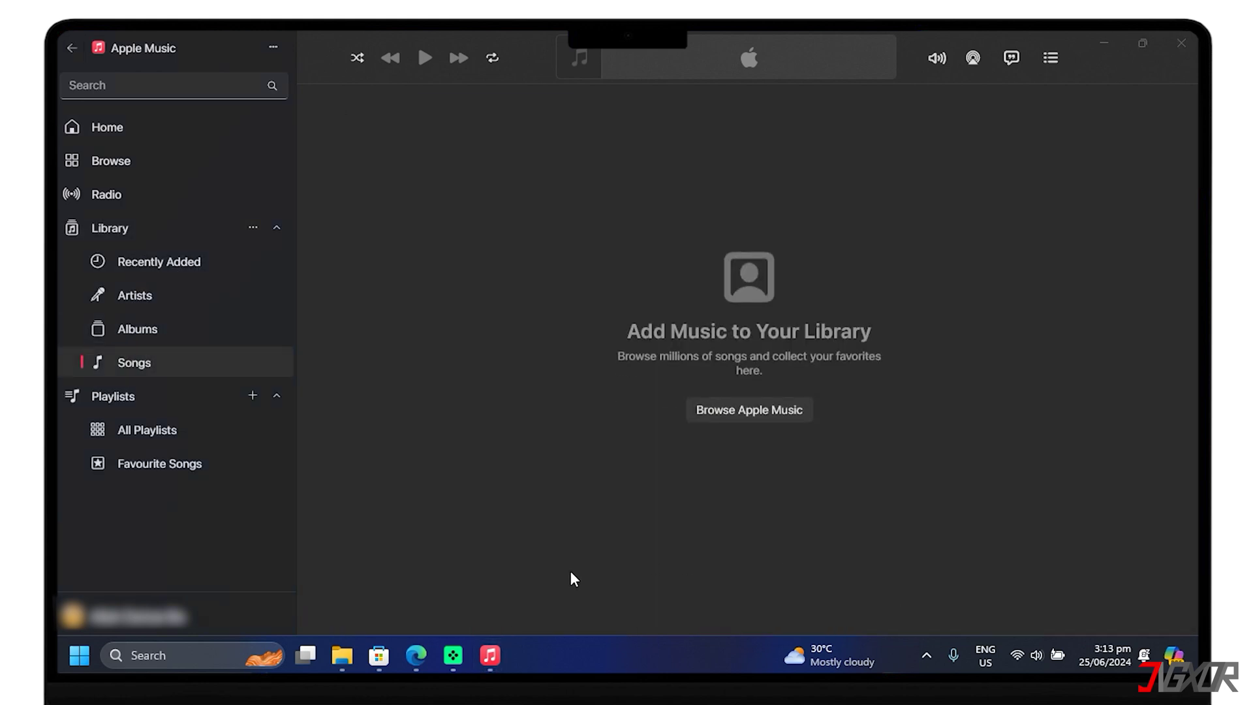
Drag FEATHER, GEIKO NT, KEIKO WISH, L'AMOUR DMV and LUNCH from Downloads into Apple Music.
left_click(353, 654)
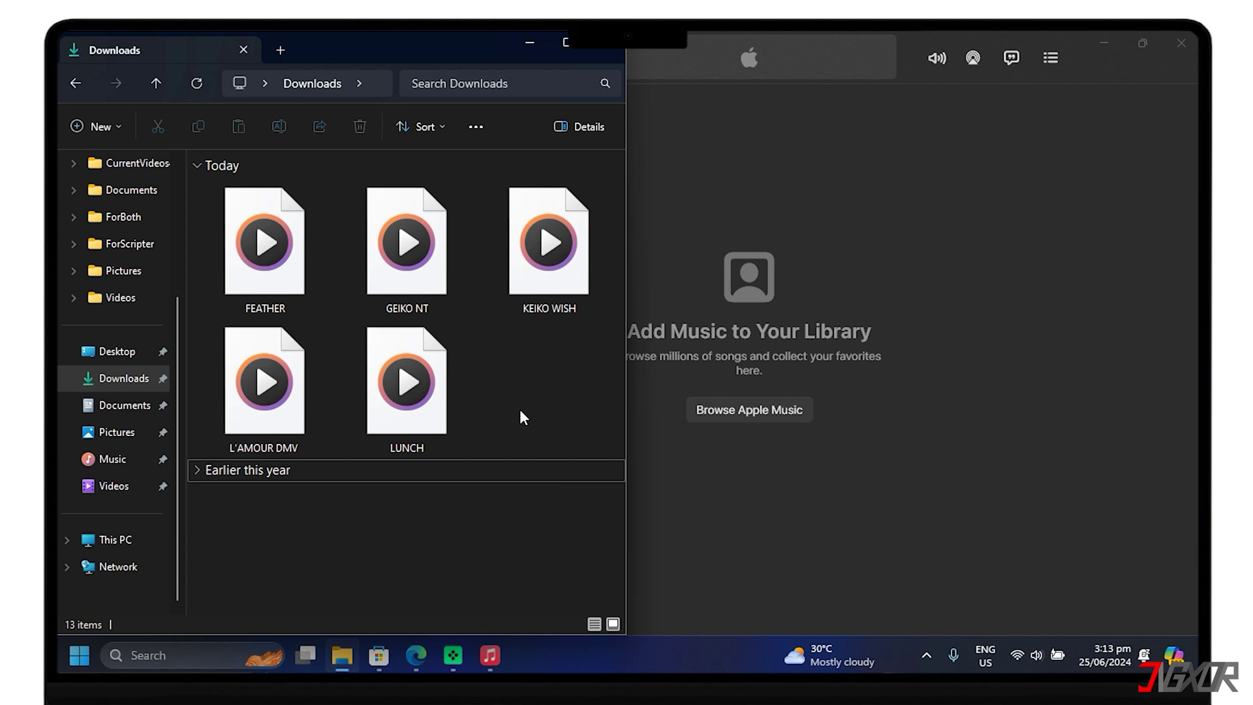
left_click(269, 271)
left_click(520, 280, "shift")
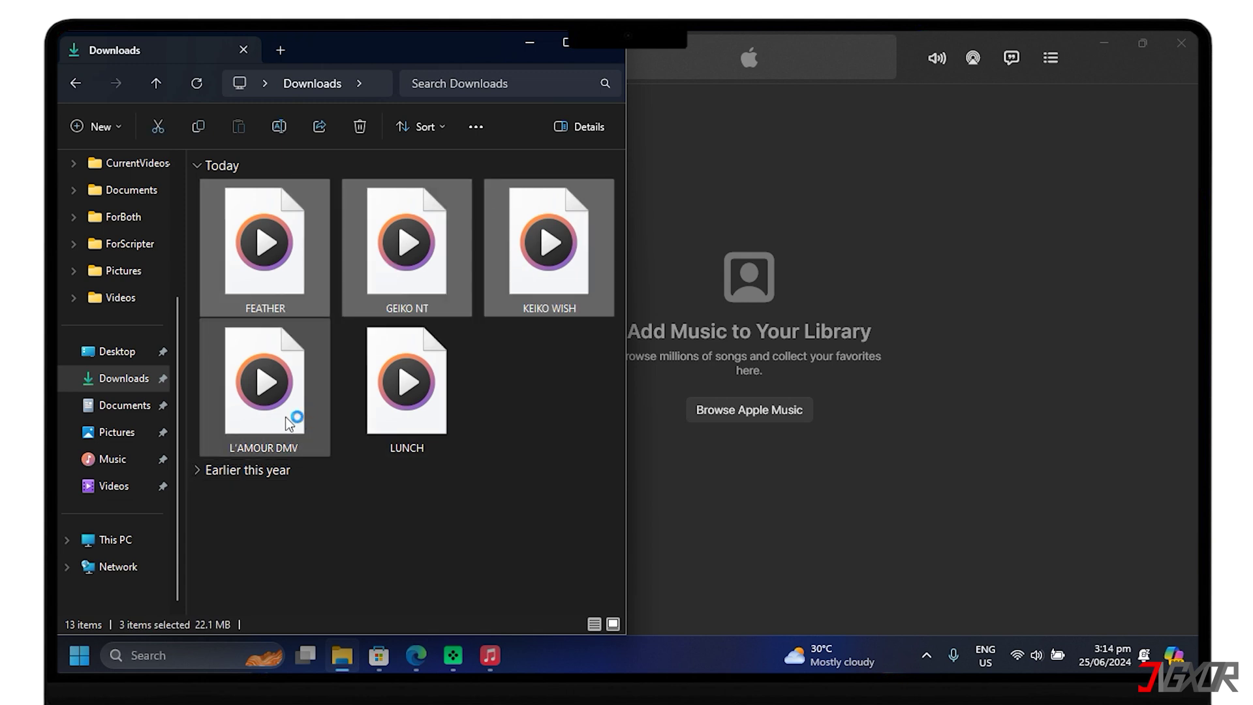
left_click(419, 427, "shift")
left_click_drag(419, 427, 711, 482)
left_click(782, 498)
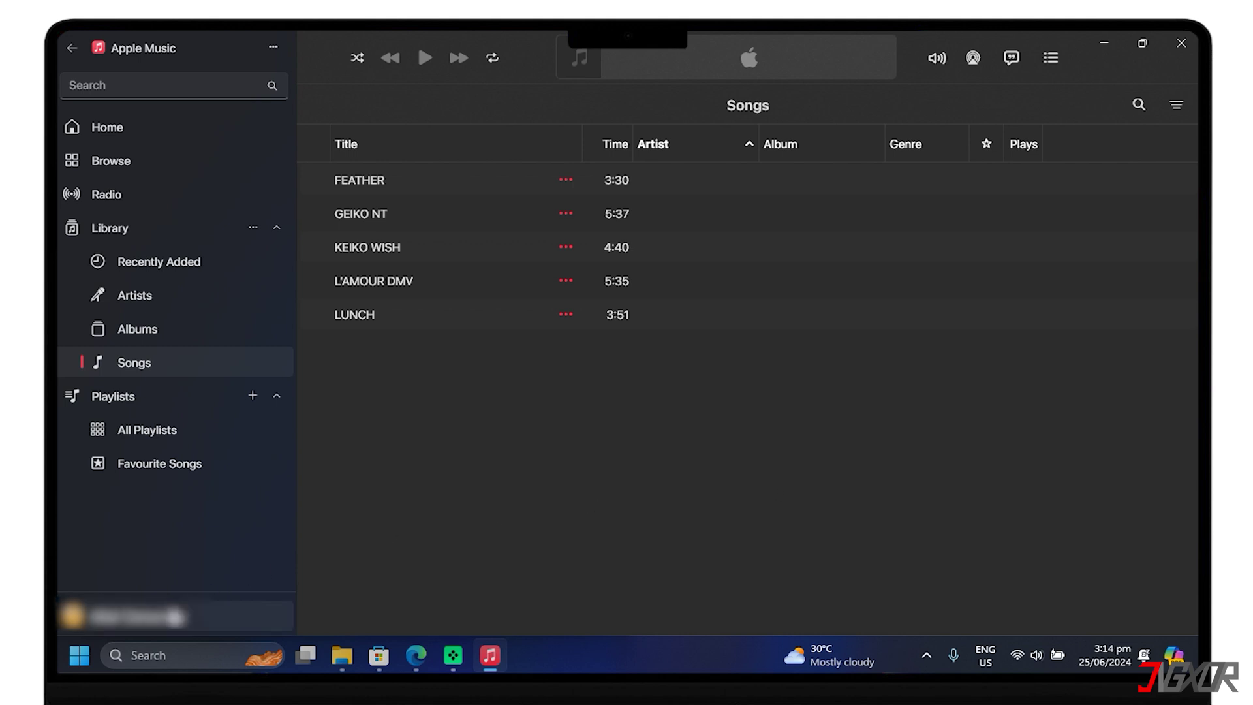
Toggle Sync Library off and back on in Apple Music's General settings.
left_click(131, 616)
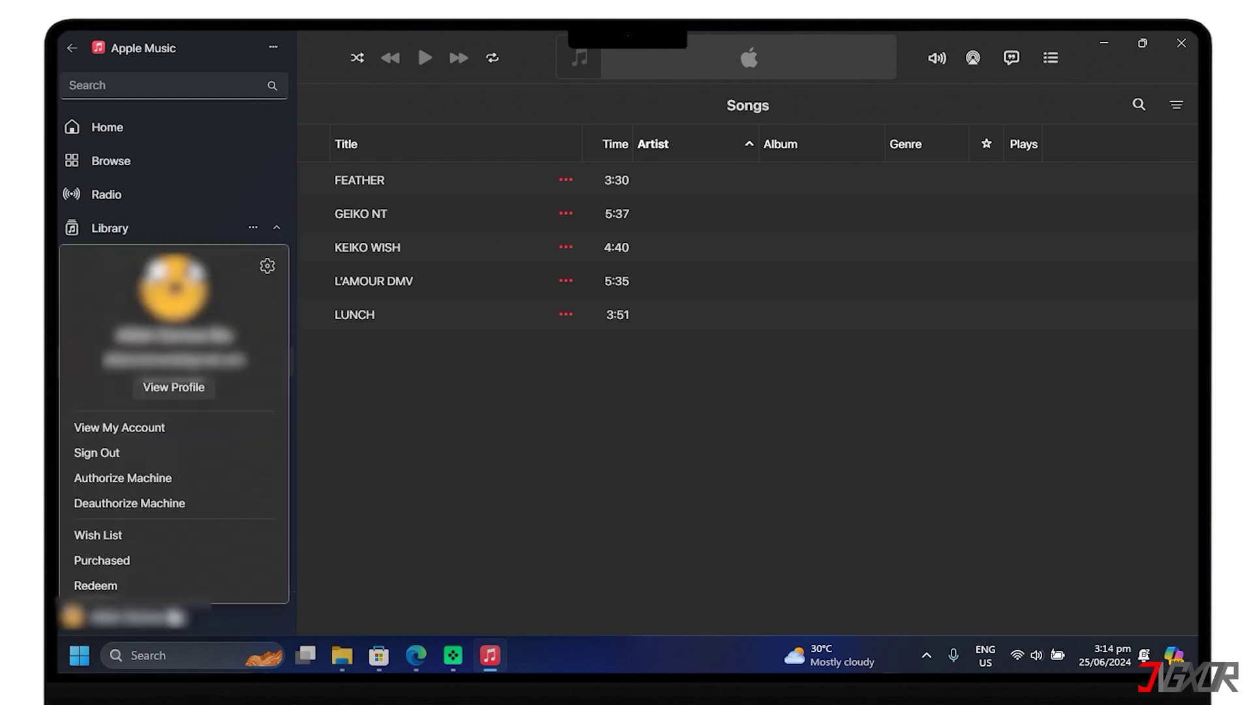
left_click(267, 266)
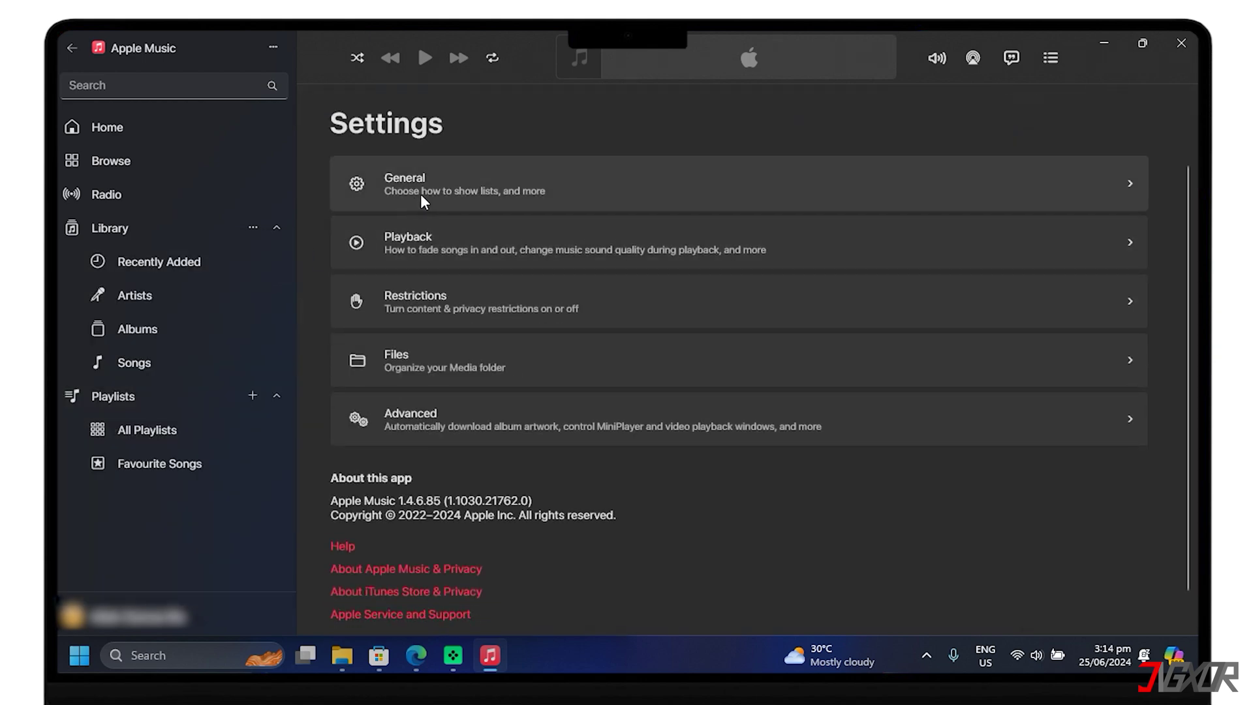
left_click(436, 194)
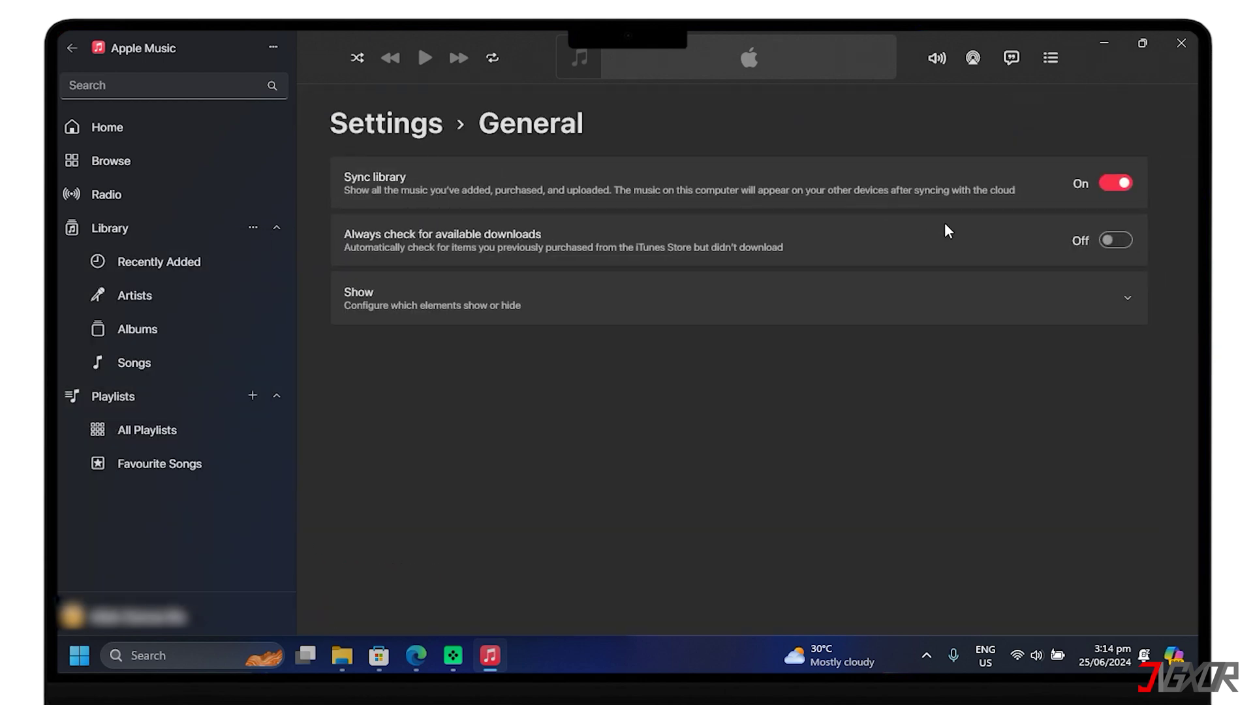
left_click(1116, 183)
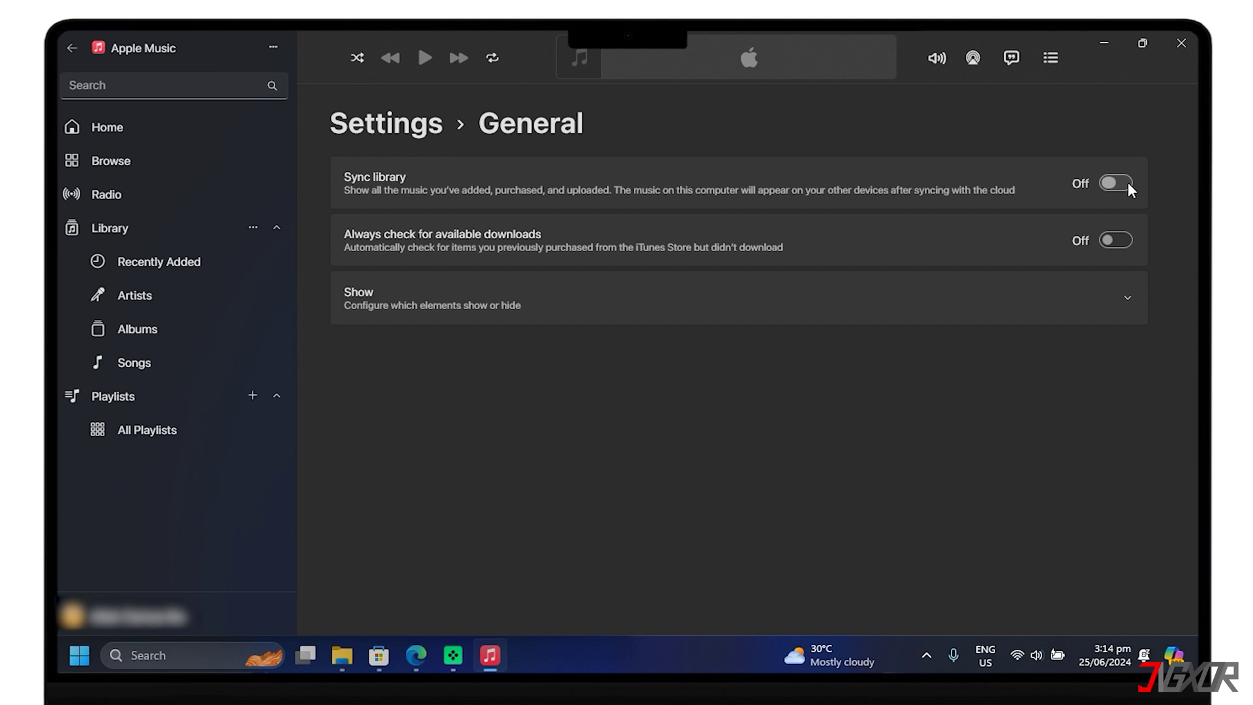
left_click(1116, 183)
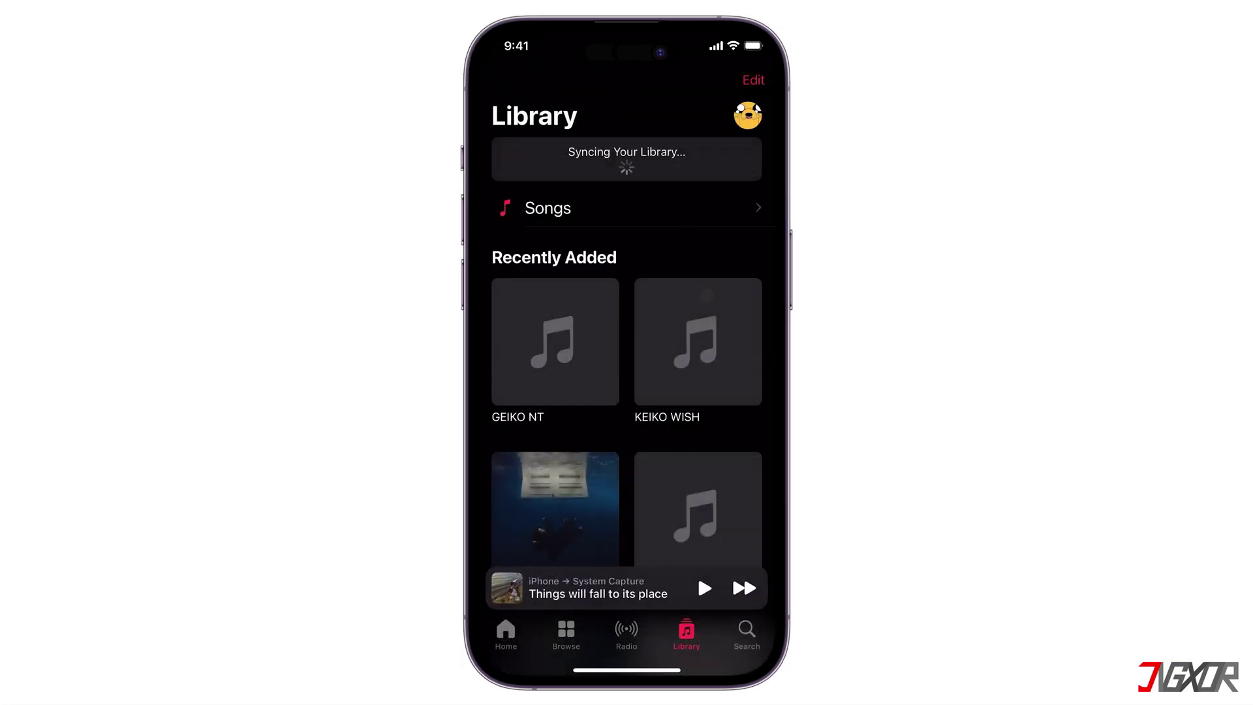
Scroll through Recently Added in iOS Music to spot the five imported songs.
scroll(706, 296, "down", 2)
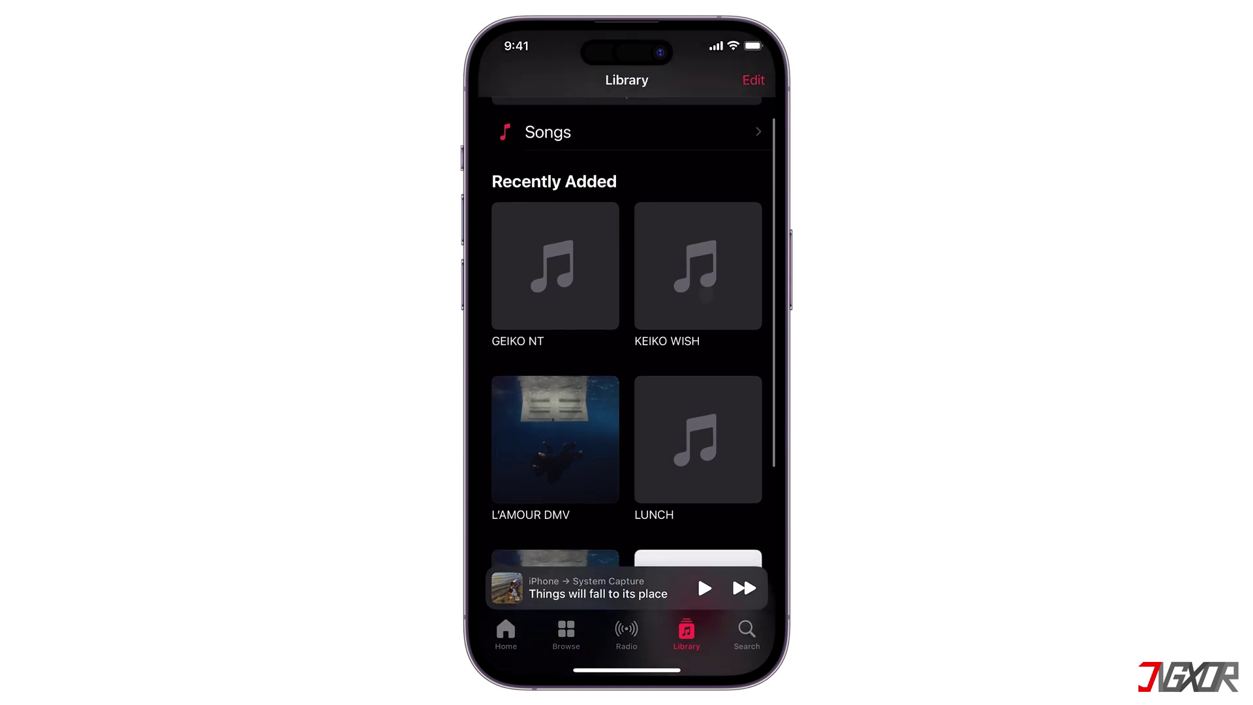
scroll(705, 295, "down", 3)
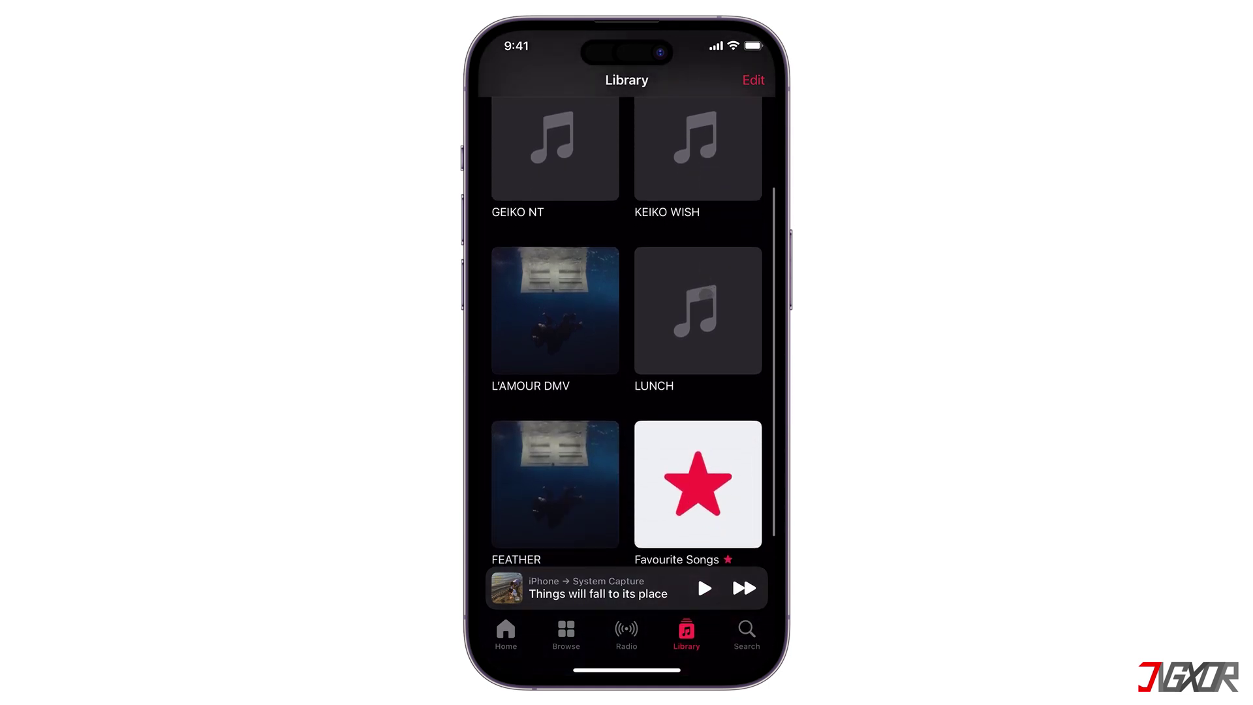
scroll(706, 294, "up", 5)
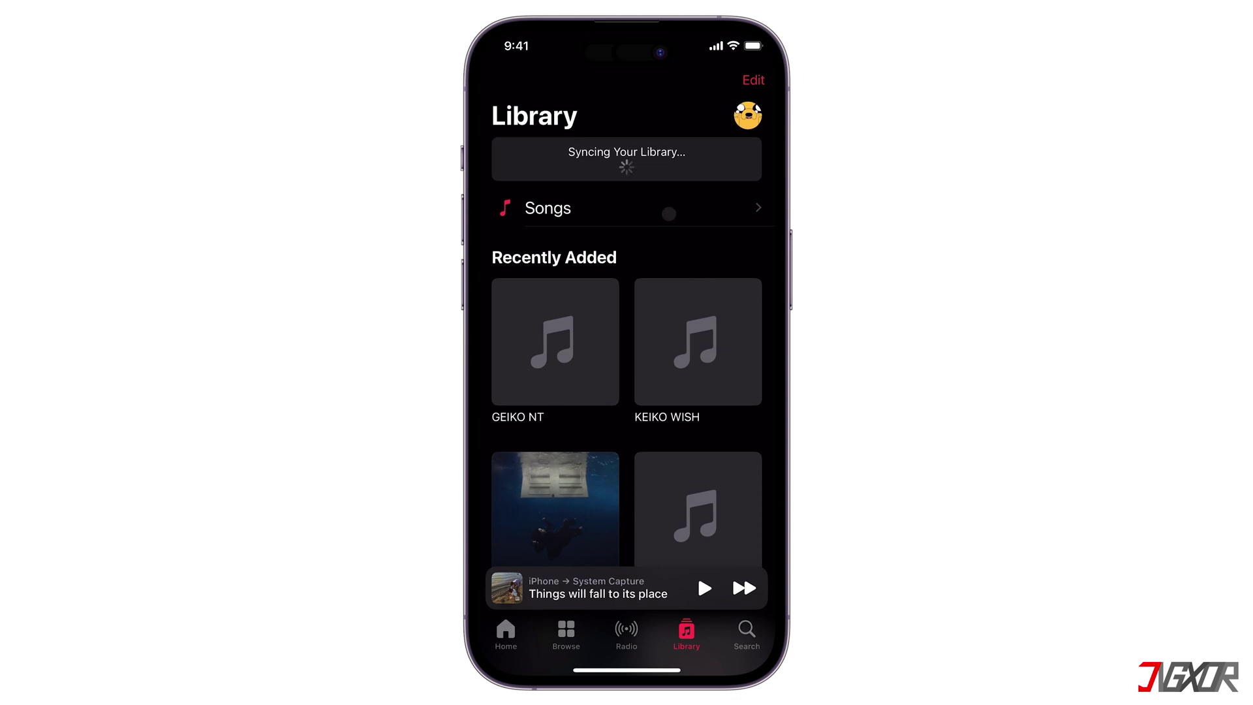
Play KEIKO WISH from the iOS Music Songs list.
left_click(670, 210)
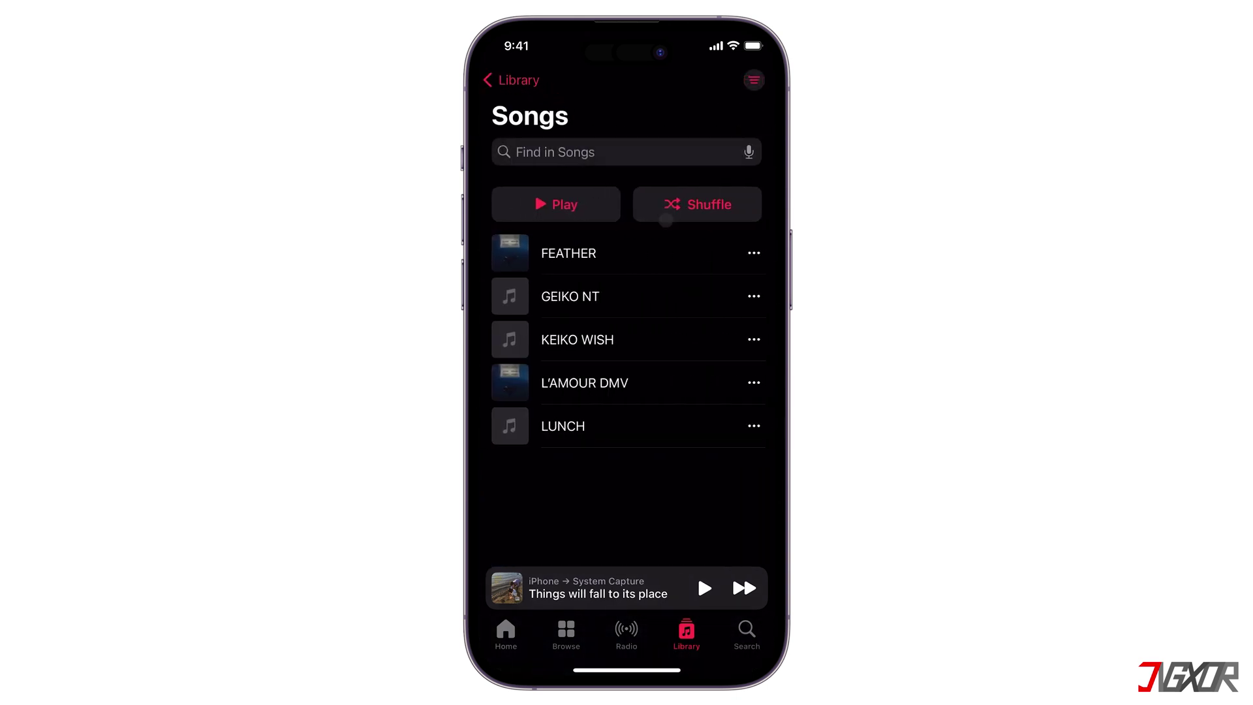
left_click(588, 349)
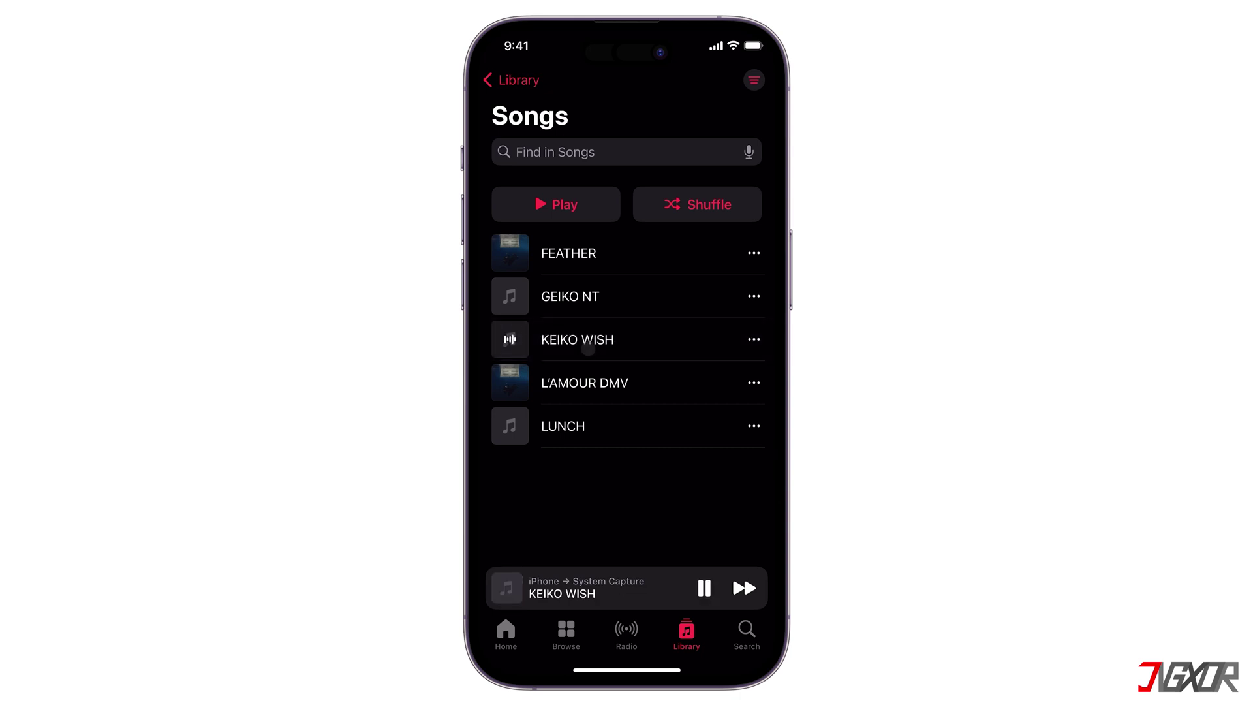